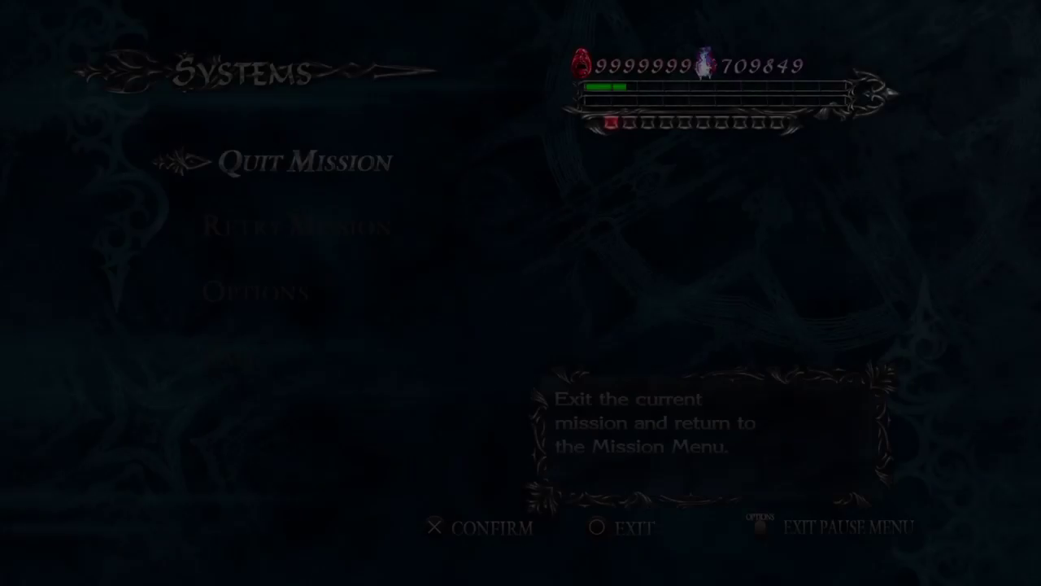
key(Return)
key(Left)
key(Return)
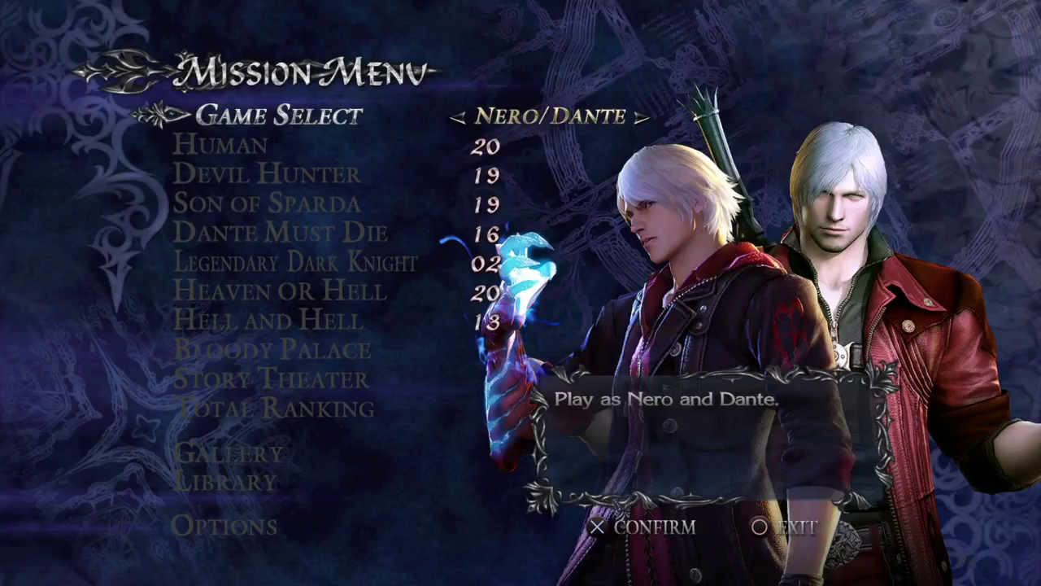
key(Down)
key(Down)
key(Down)
key(Down)
key(Down)
key(Down)
key(Down)
key(Down)
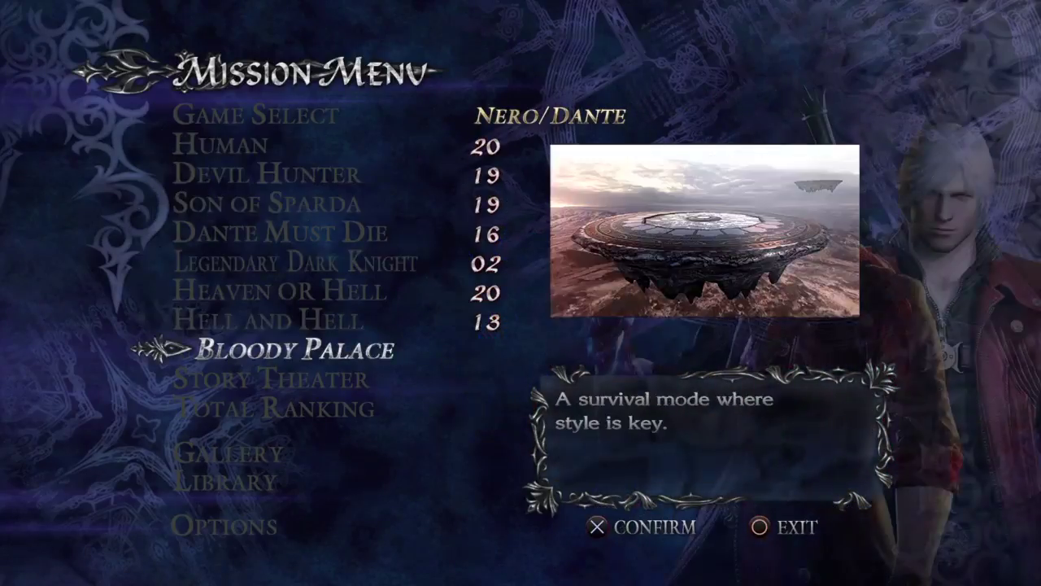